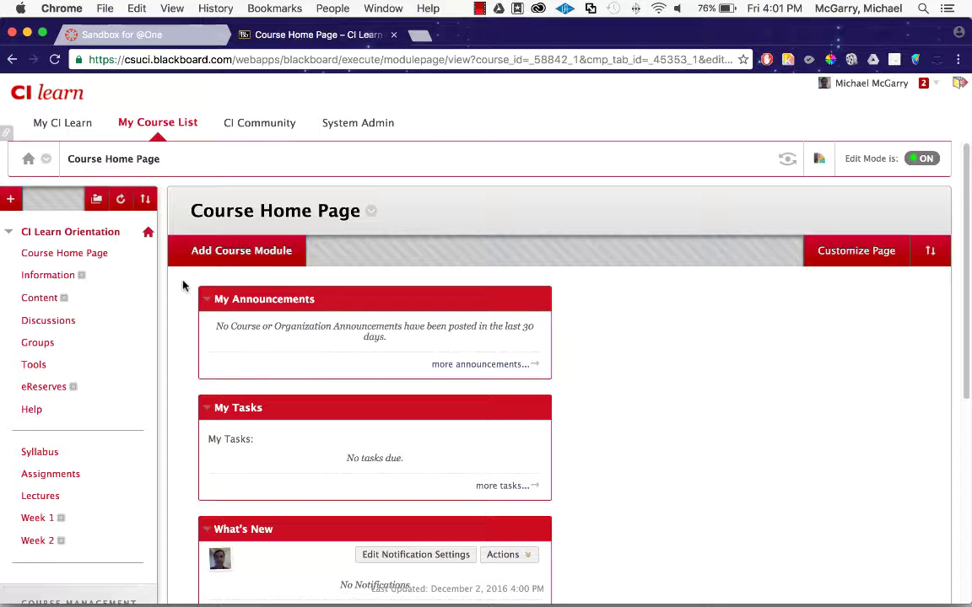
# Step: Open the form for exporting the CI Learn Orientation course as a package
pyautogui.scroll(-10, 182, 286)
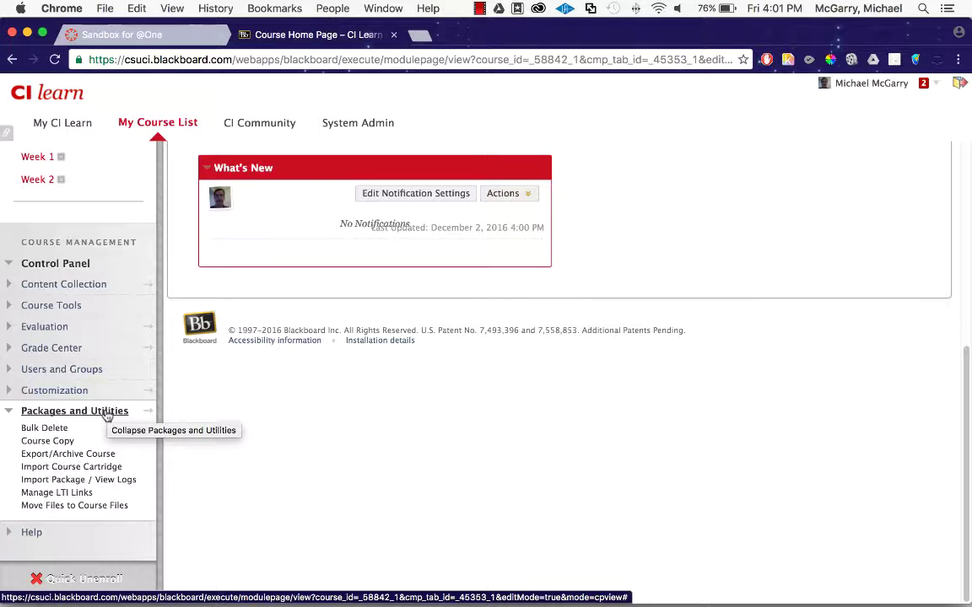
pyautogui.click(97, 460)
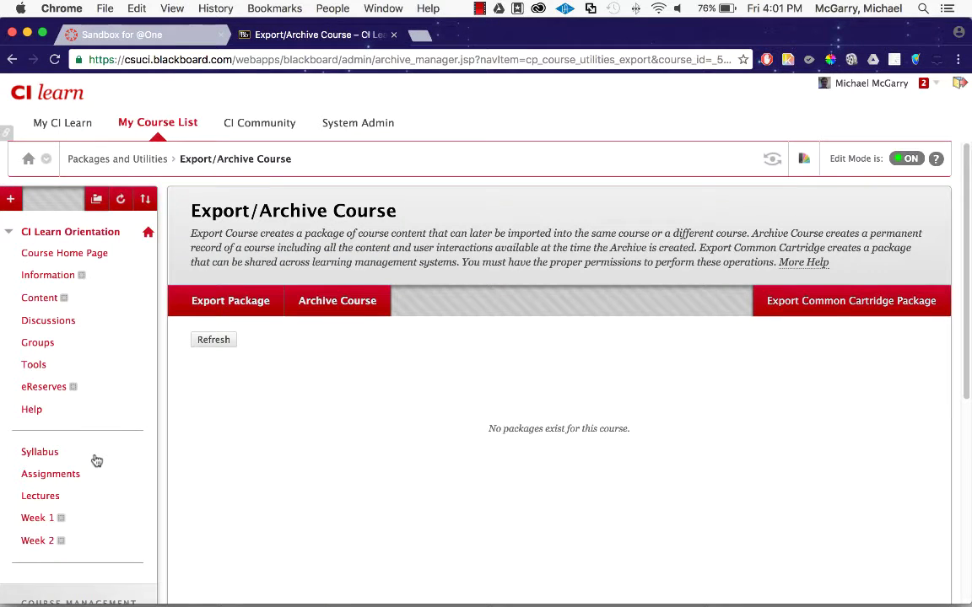
pyautogui.click(243, 303)
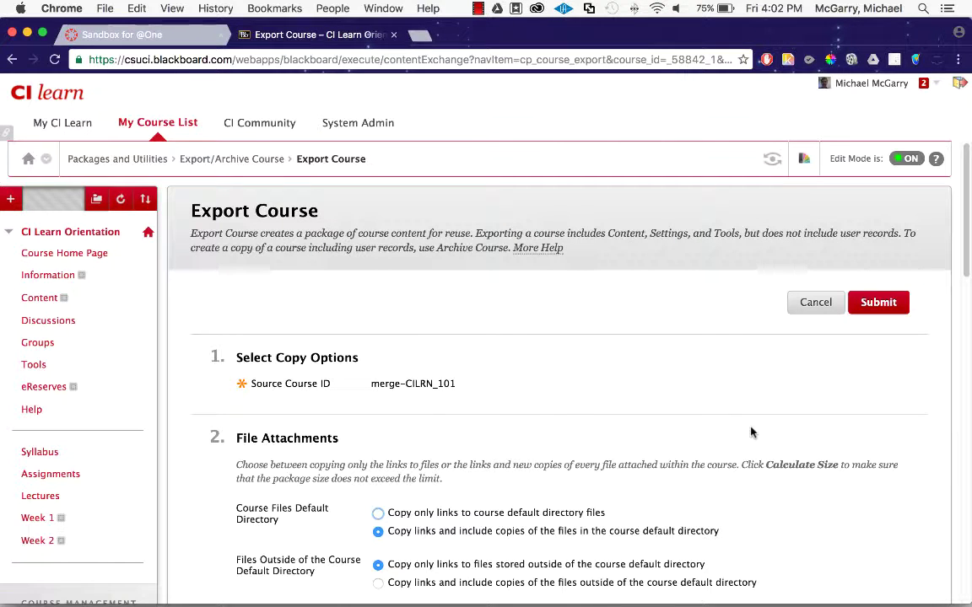
# Step: Include all course materials in the export package except Announcements
pyautogui.scroll(-3, 781, 459)
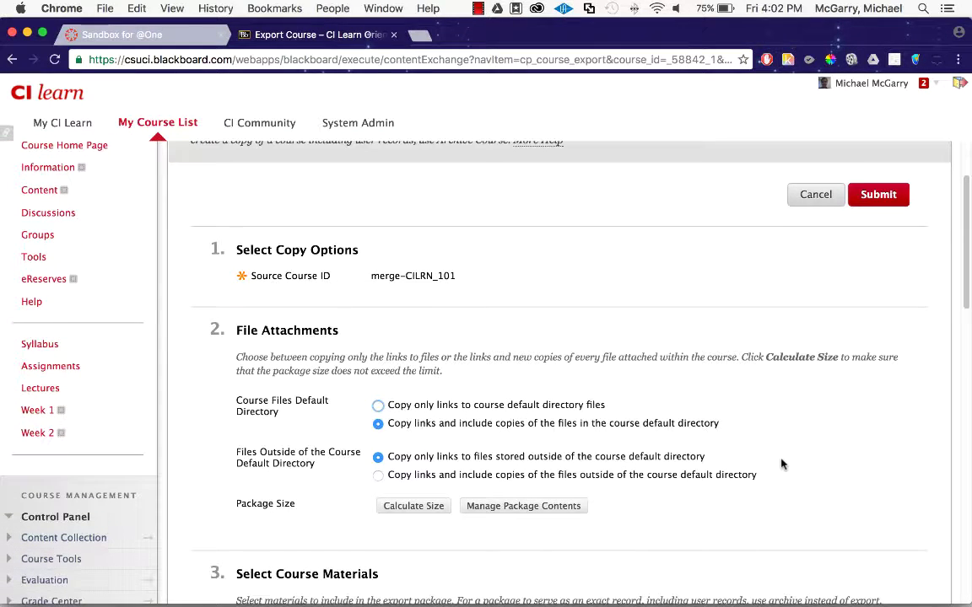
pyautogui.scroll(-1, 781, 463)
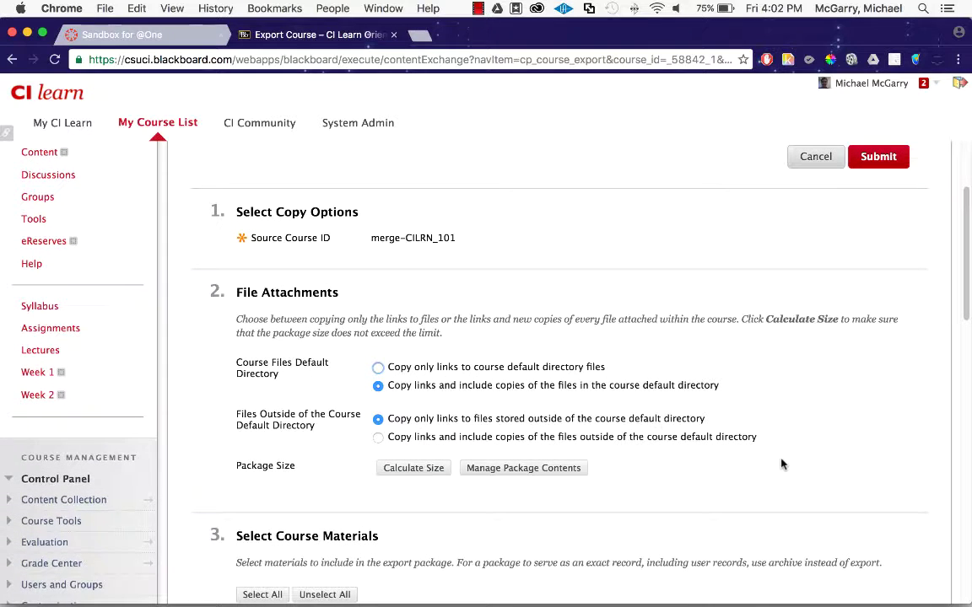
pyautogui.scroll(-1, 781, 463)
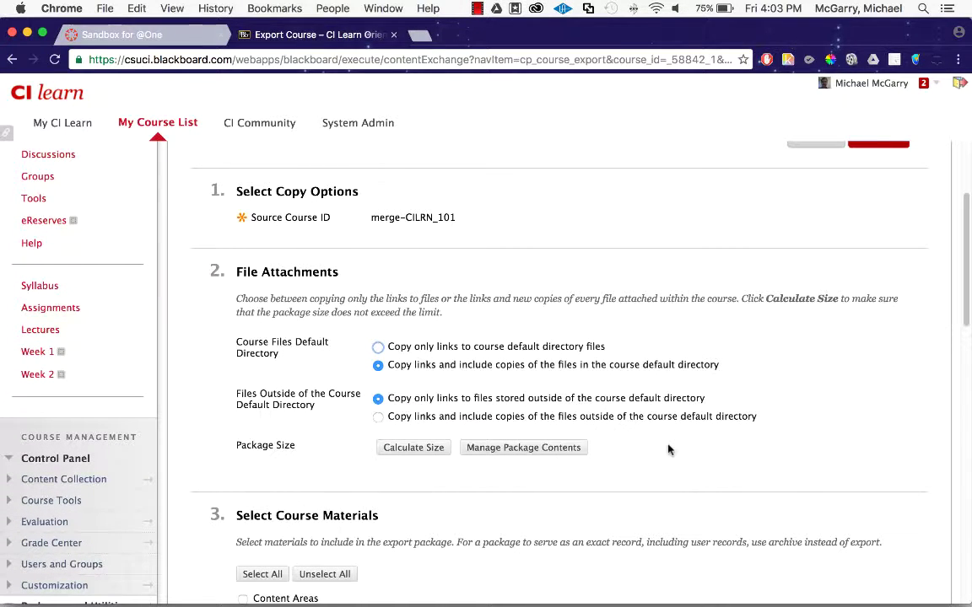
pyautogui.scroll(-1, 668, 449)
pyautogui.scroll(-5, 668, 449)
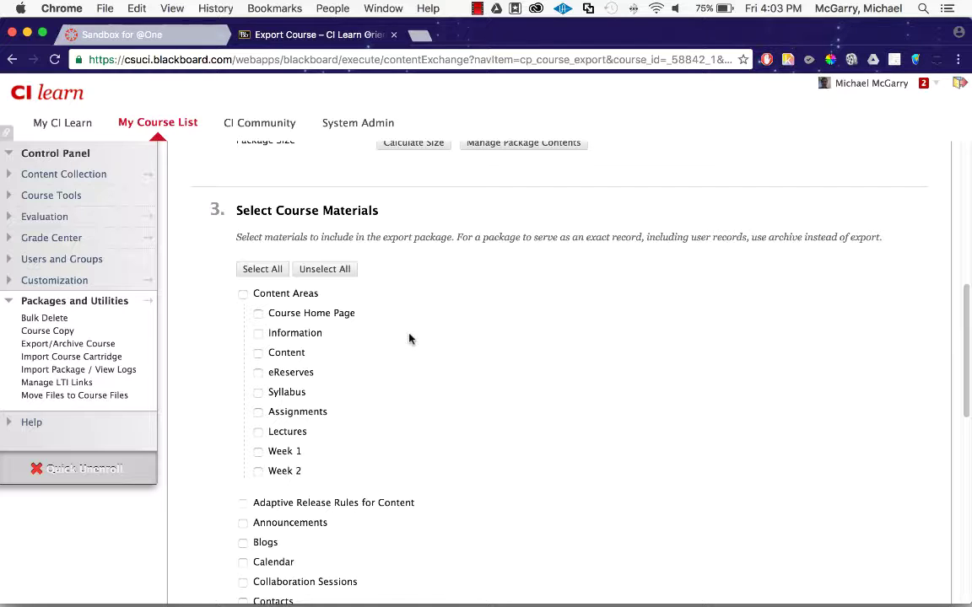
pyautogui.click(262, 270)
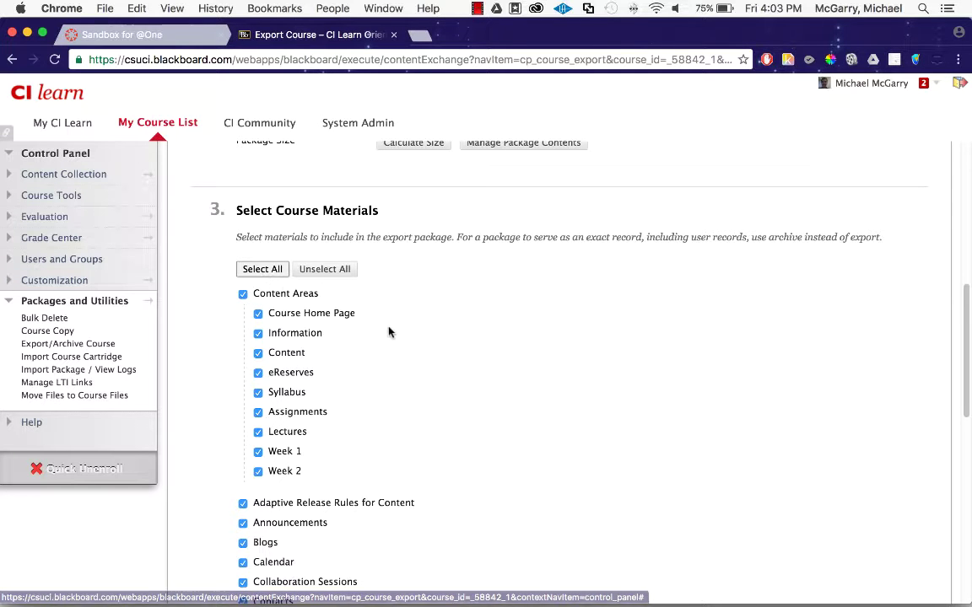
pyautogui.scroll(-2, 388, 330)
pyautogui.scroll(-3, 388, 331)
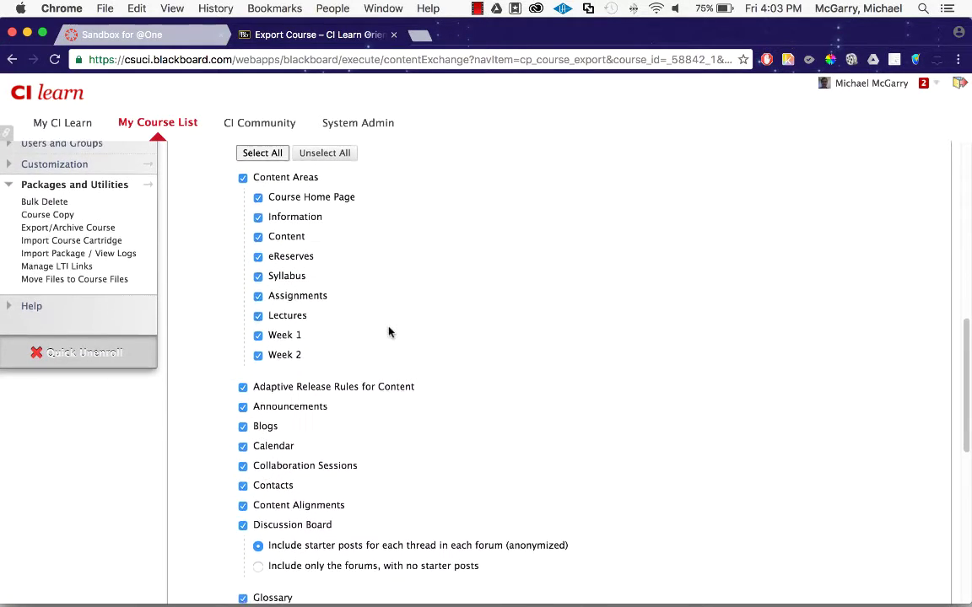
pyautogui.click(293, 405)
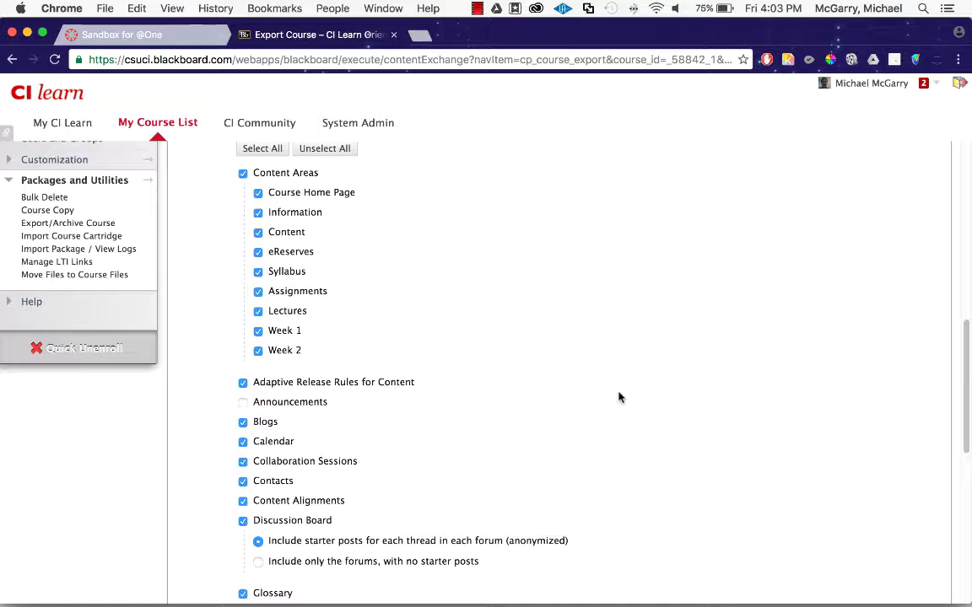
# Step: Submit the course export, then refresh the package list and download ExportFile_merge-CILRN_101_20161202040220.zip
pyautogui.scroll(-10, 618, 397)
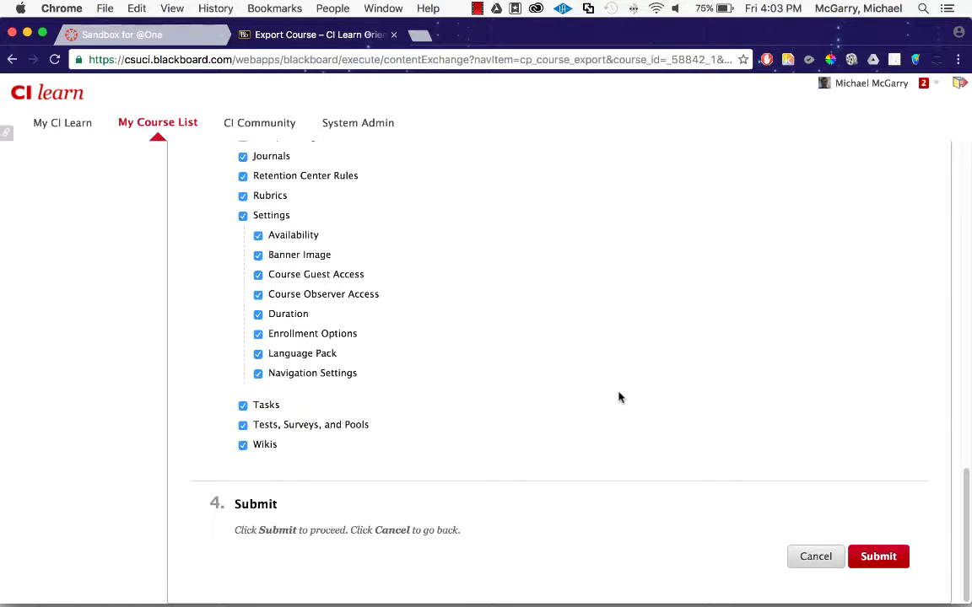
pyautogui.click(882, 560)
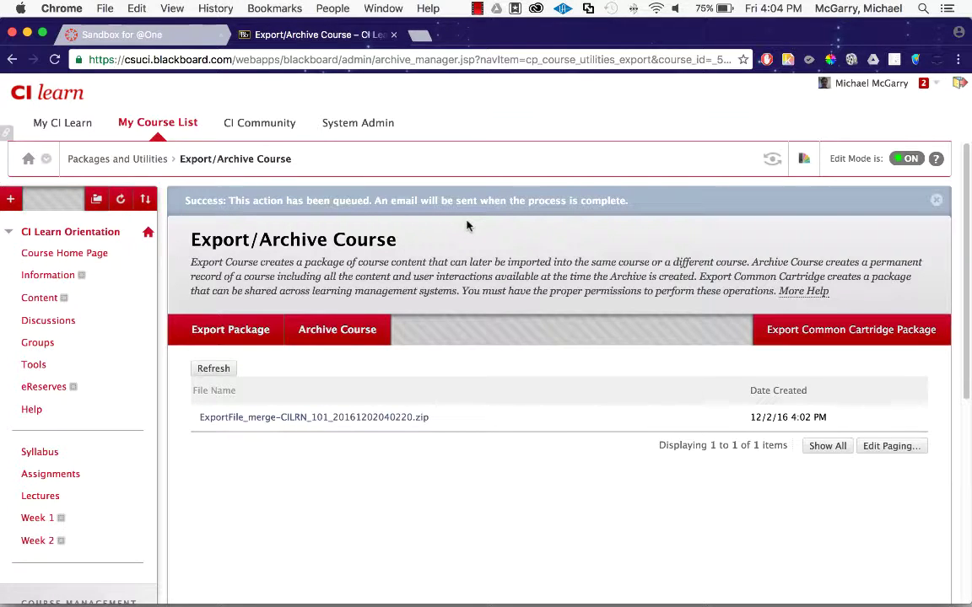
pyautogui.click(214, 370)
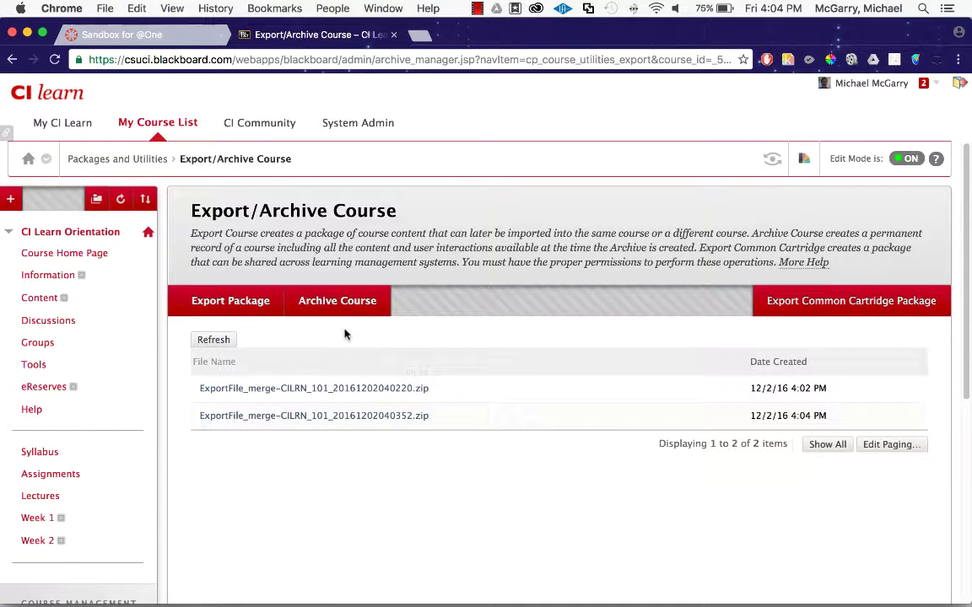
pyautogui.click(339, 390)
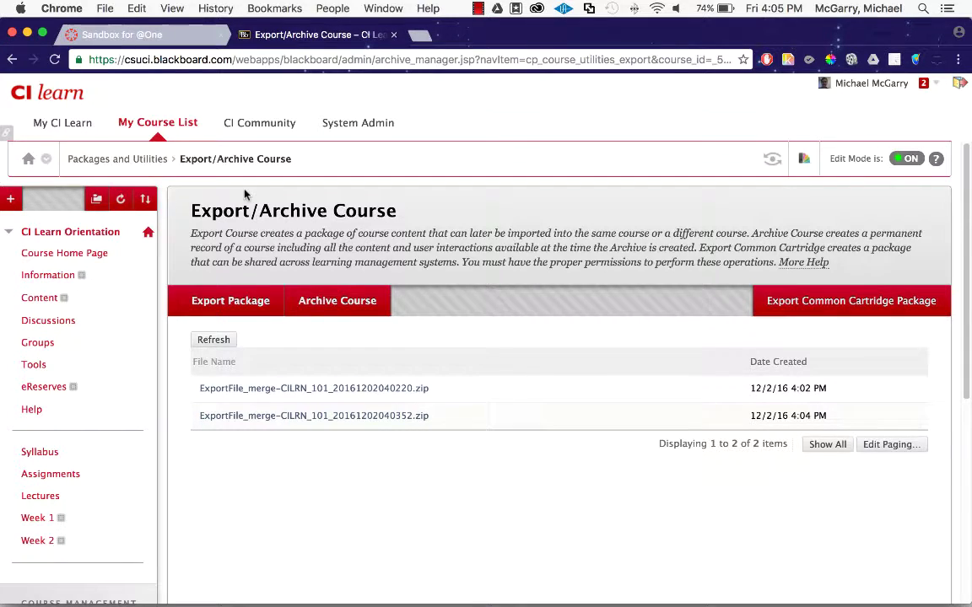
pyautogui.click(144, 39)
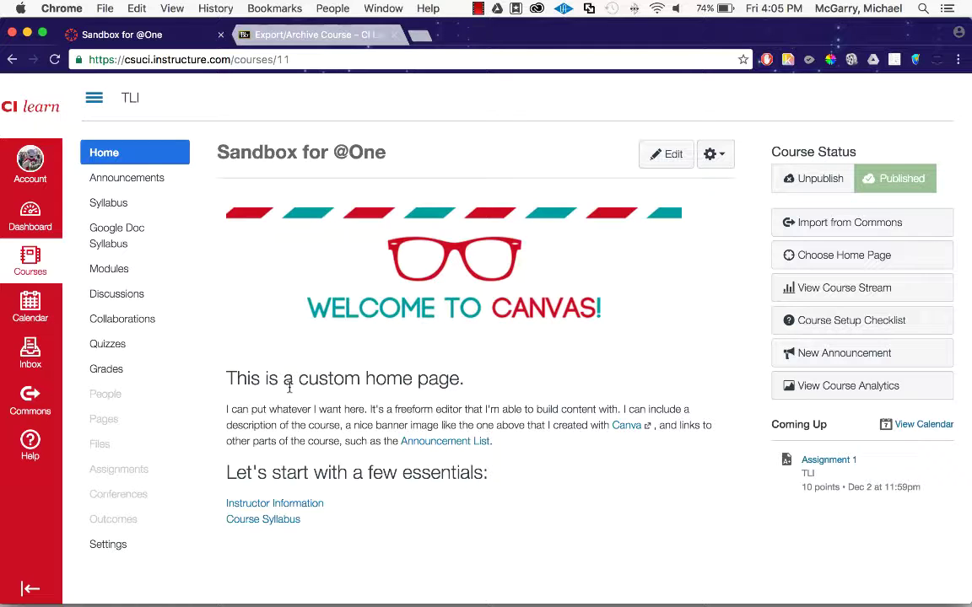
pyautogui.click(134, 546)
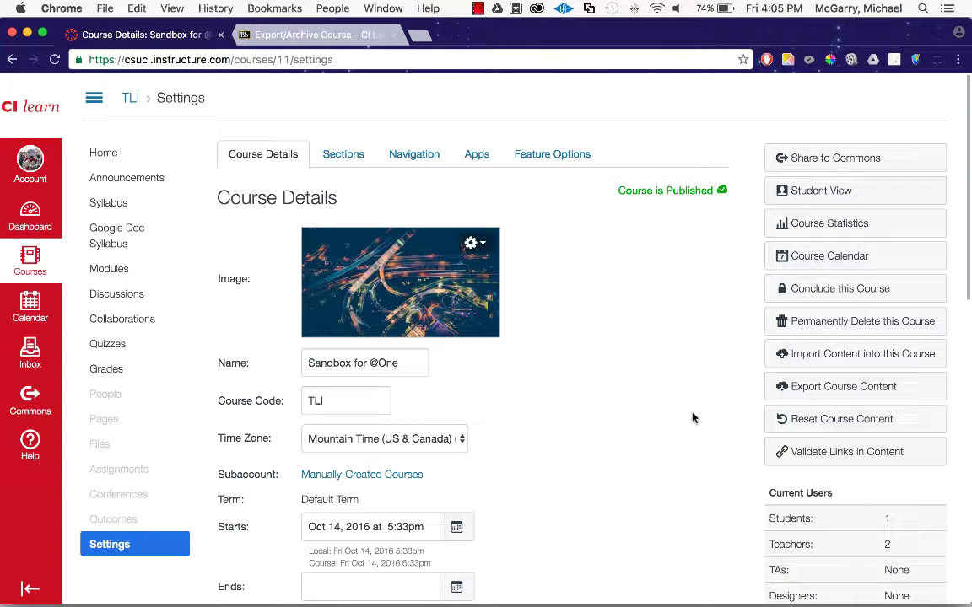
pyautogui.click(912, 363)
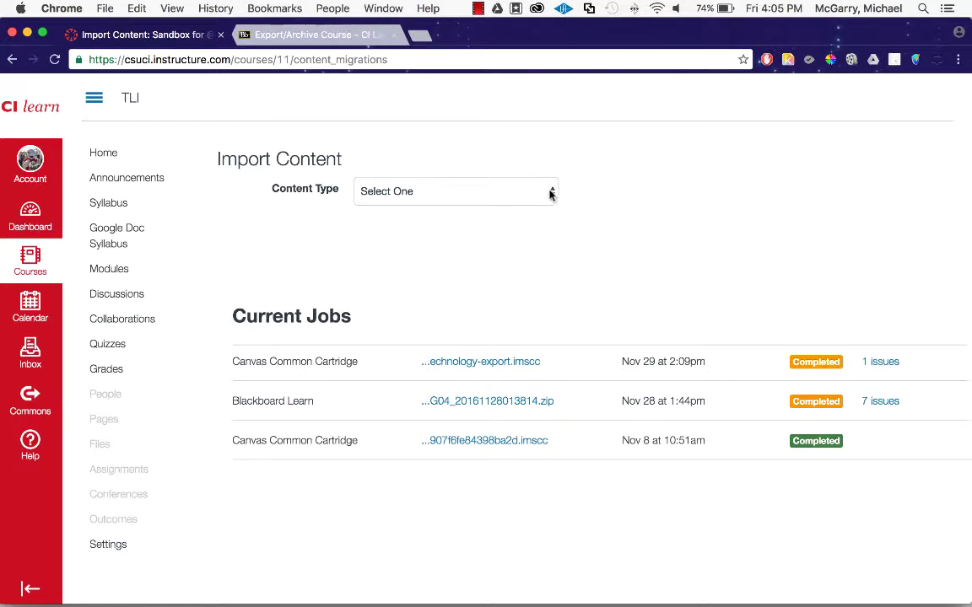
pyautogui.click(550, 194)
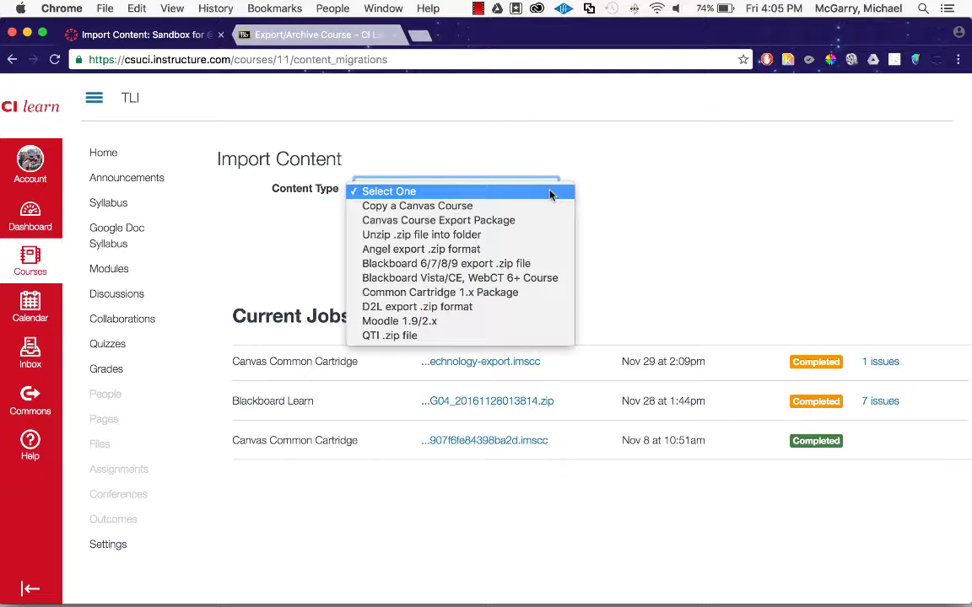
pyautogui.click(532, 264)
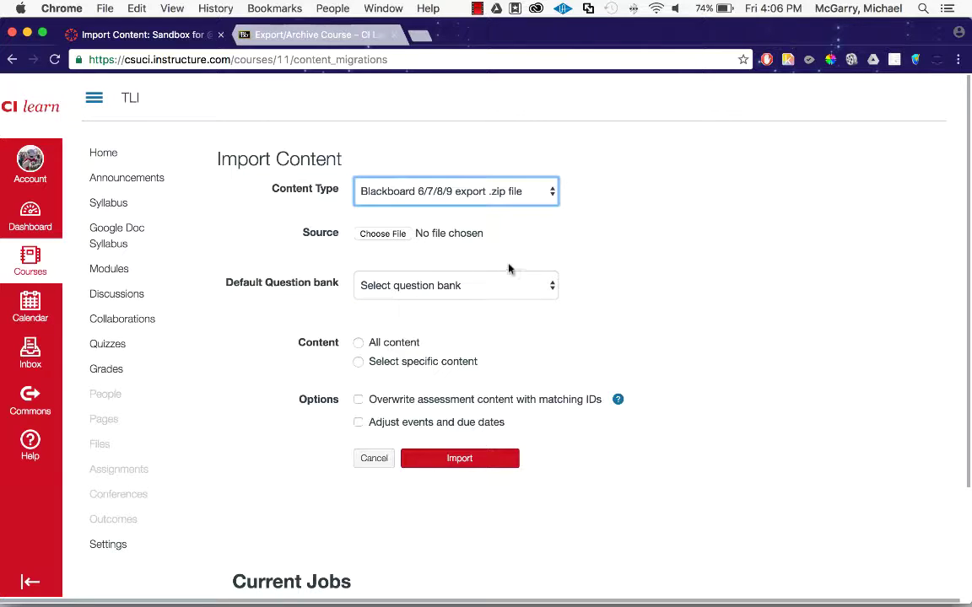
# Step: Choose ExportFile_merge-CILRN_101_20161202040220.zip from Downloads as the source and import all content
pyautogui.click(400, 238)
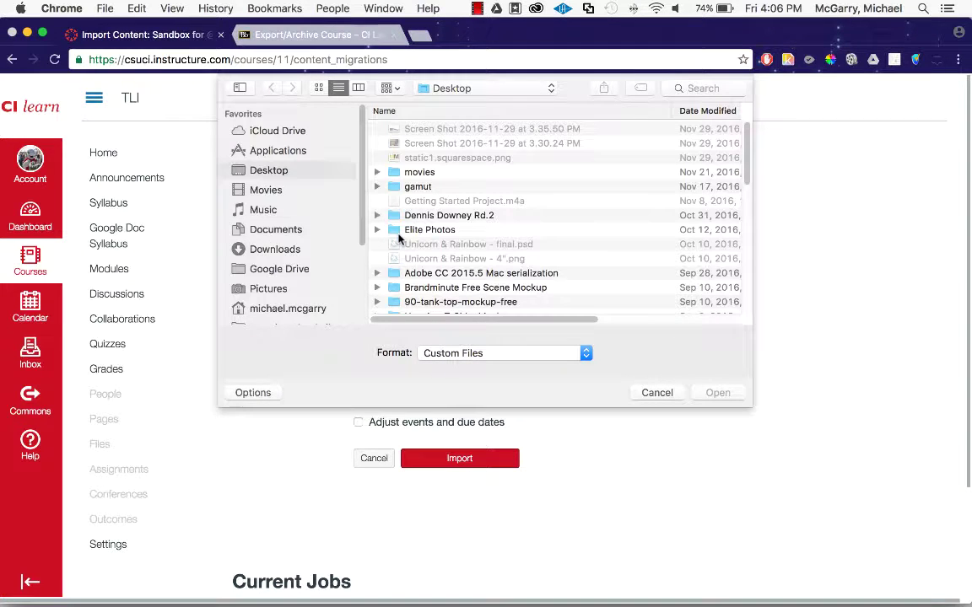
pyautogui.click(274, 249)
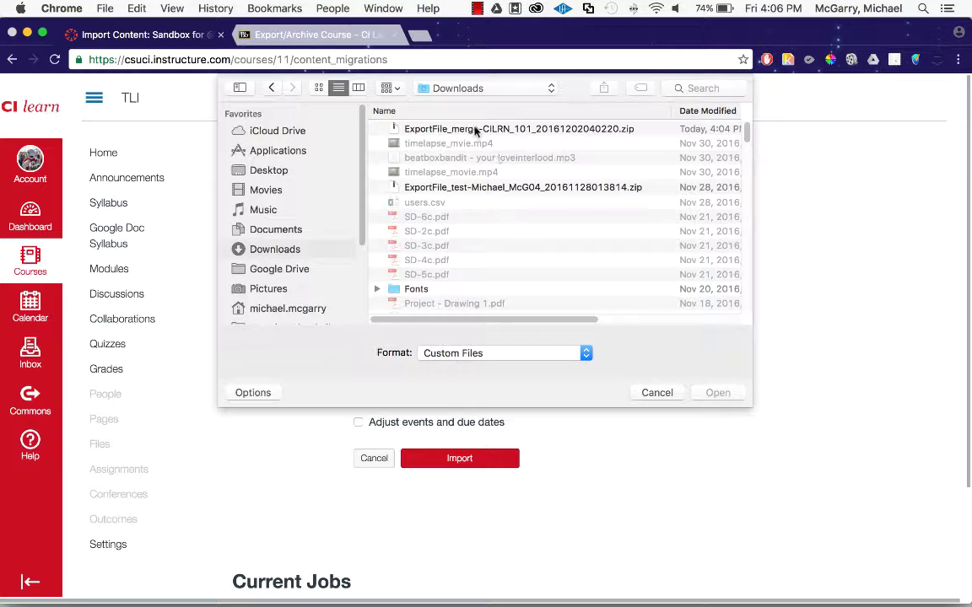
pyautogui.click(472, 129)
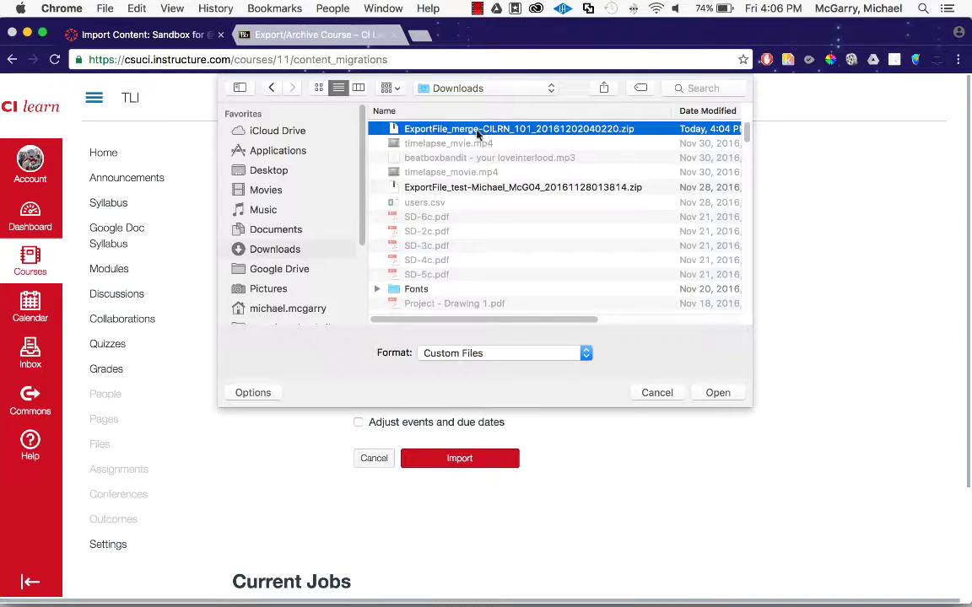
pyautogui.click(720, 393)
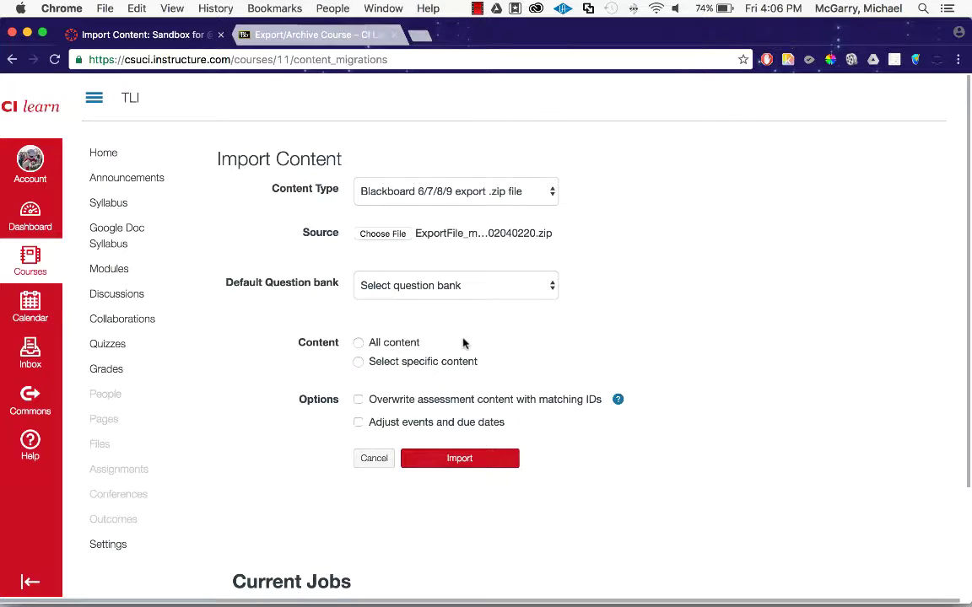
pyautogui.click(402, 346)
pyautogui.click(486, 463)
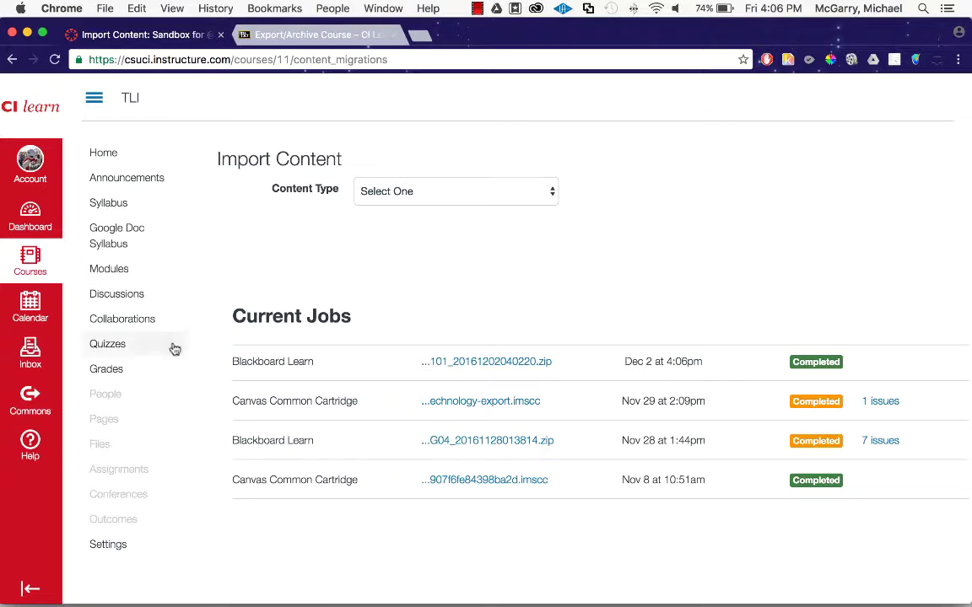
# Step: Look through the complete list of pages in the Canvas course for the imported ones
pyautogui.click(119, 423)
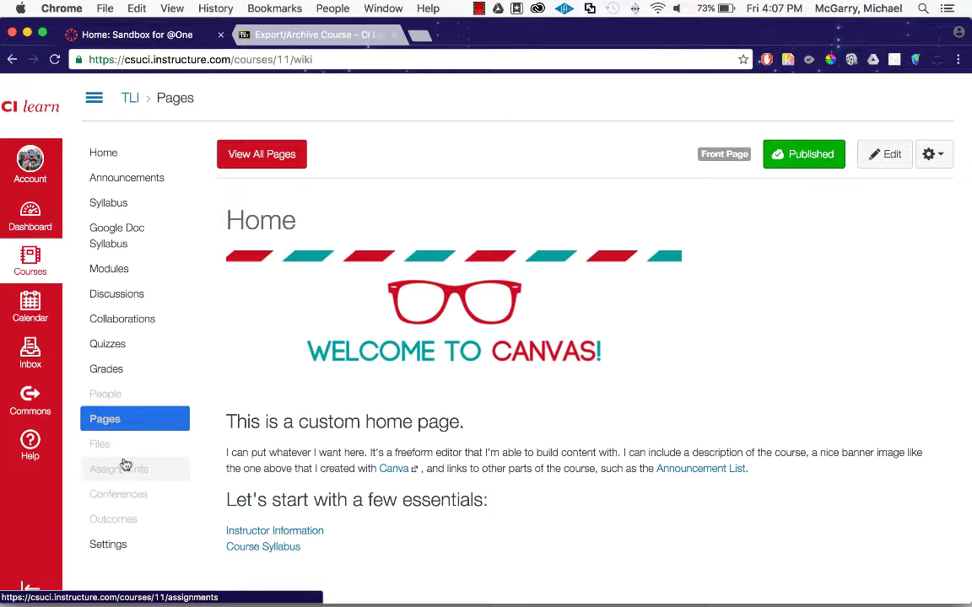
pyautogui.click(257, 154)
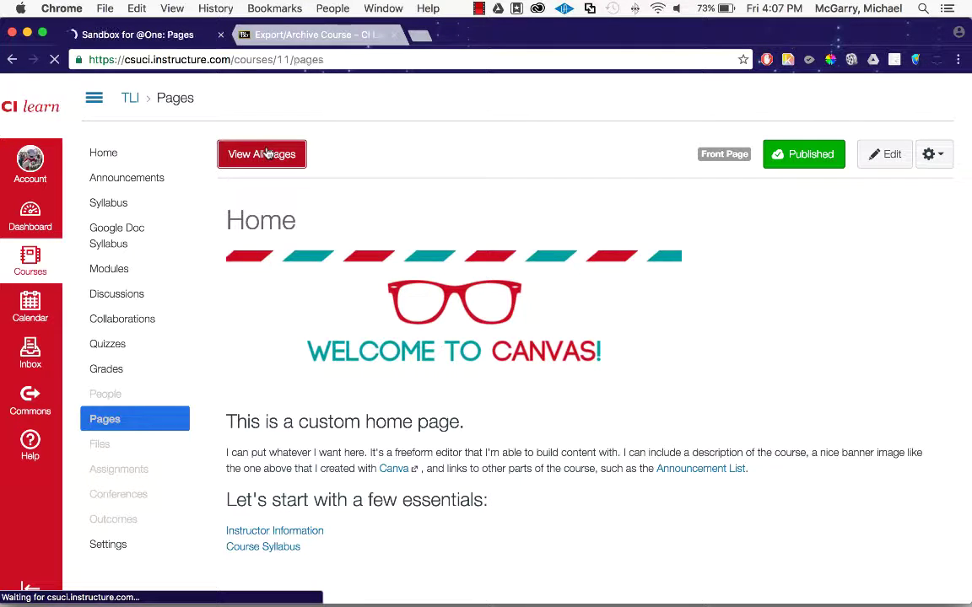
pyautogui.scroll(-1, 432, 301)
pyautogui.scroll(-5, 433, 301)
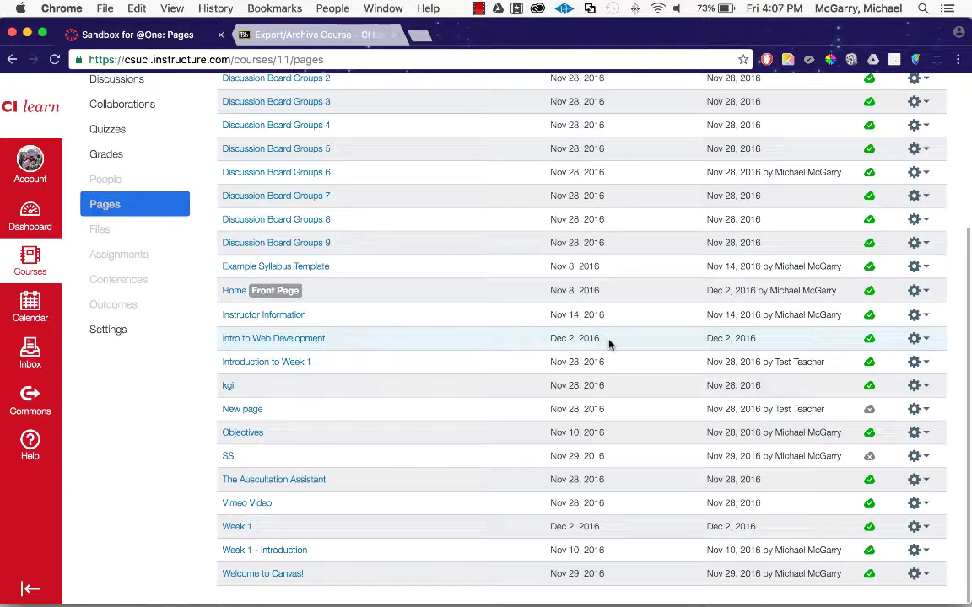
# Step: Look through the Canvas course's files for the imported documents
pyautogui.click(112, 230)
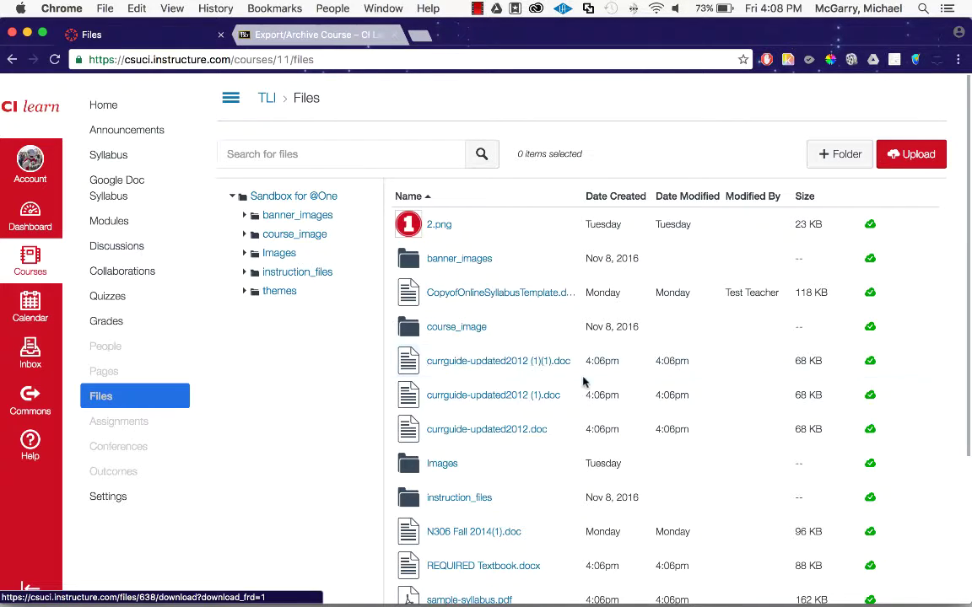
pyautogui.scroll(-5, 582, 405)
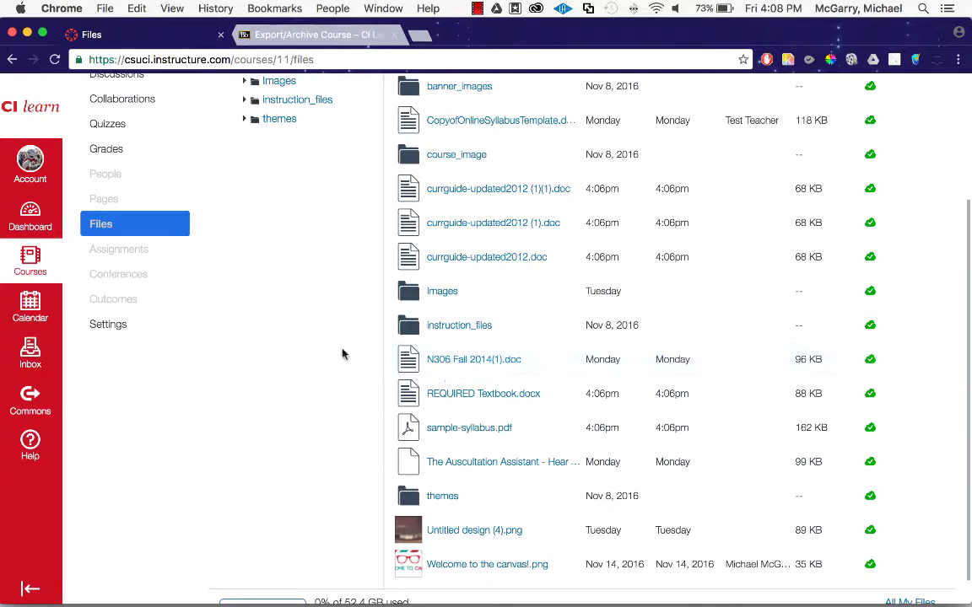
pyautogui.scroll(5, 305, 330)
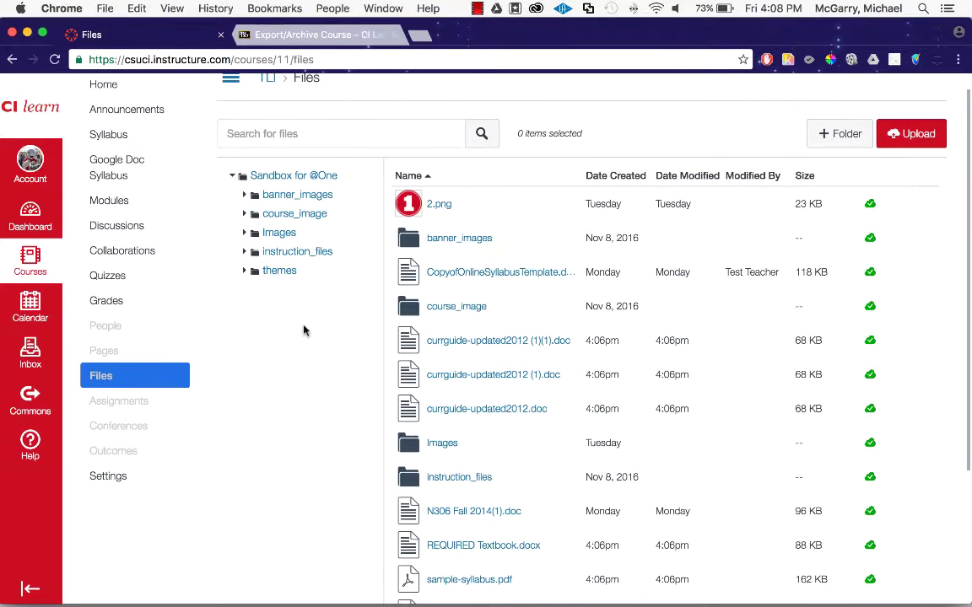